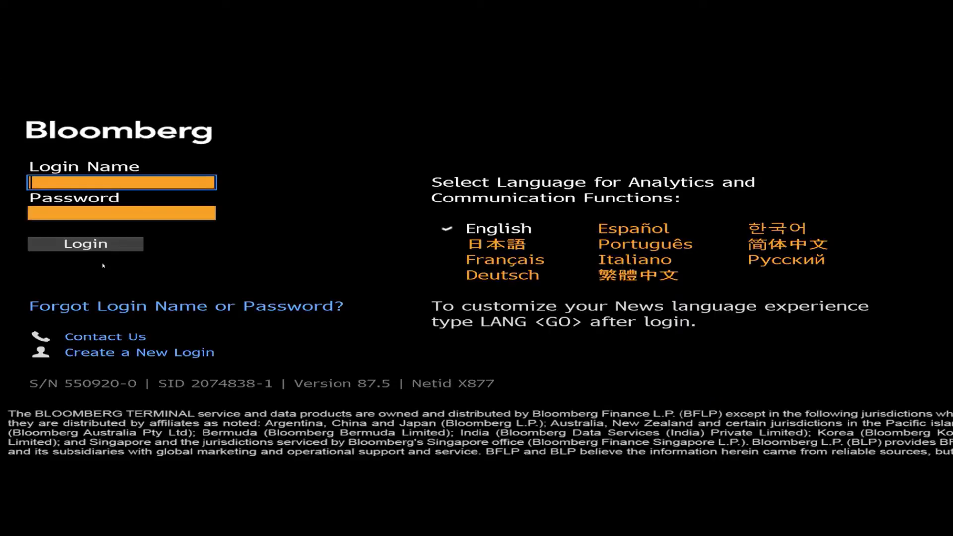
Step: Enter the account's login name and password to sign in to Bloomberg Terminal
{"action": "key", "text": "Tab"}
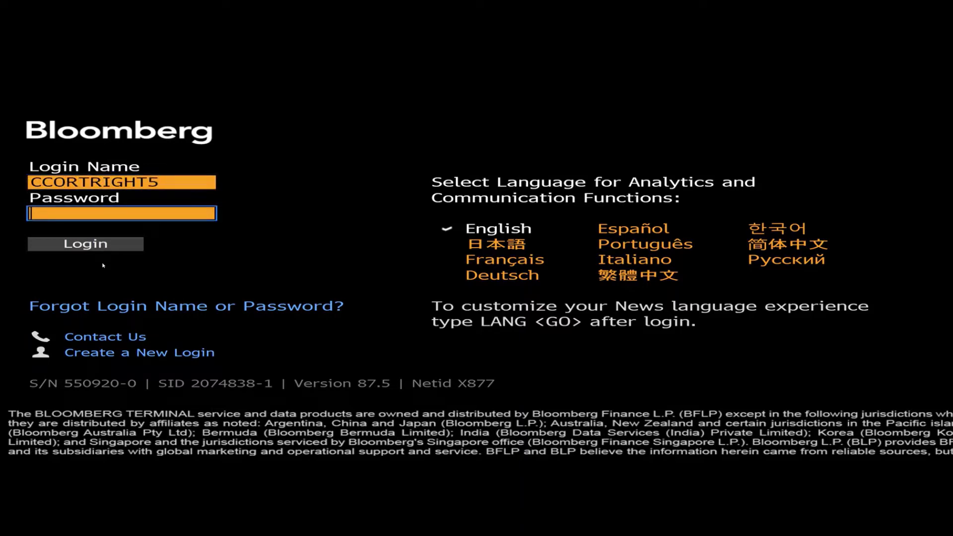
{"action": "type", "text": "**********"}
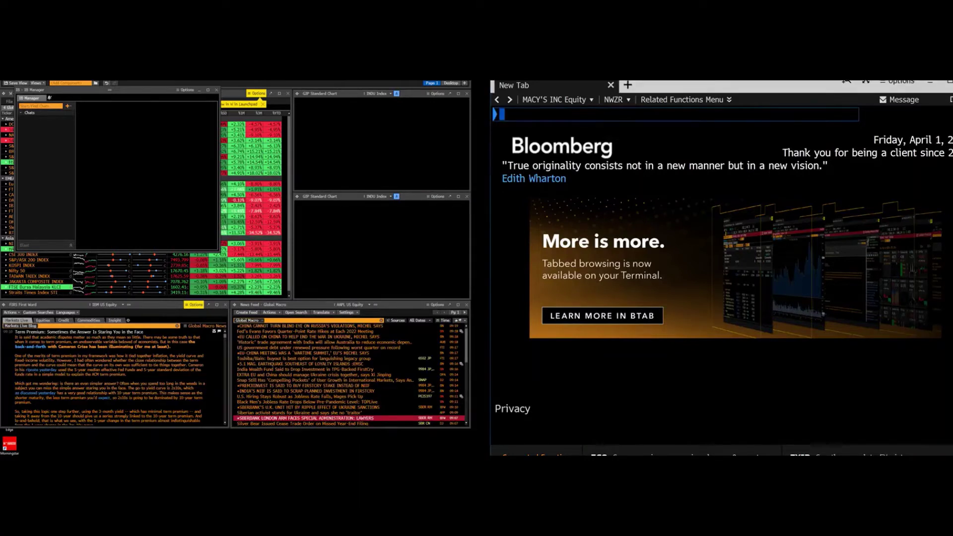
Step: Run SEARCH AAPL to list Apple Inc's ticker, last price, P/E, chart and news
{"action": "left_click", "coordinate": [531, 111]}
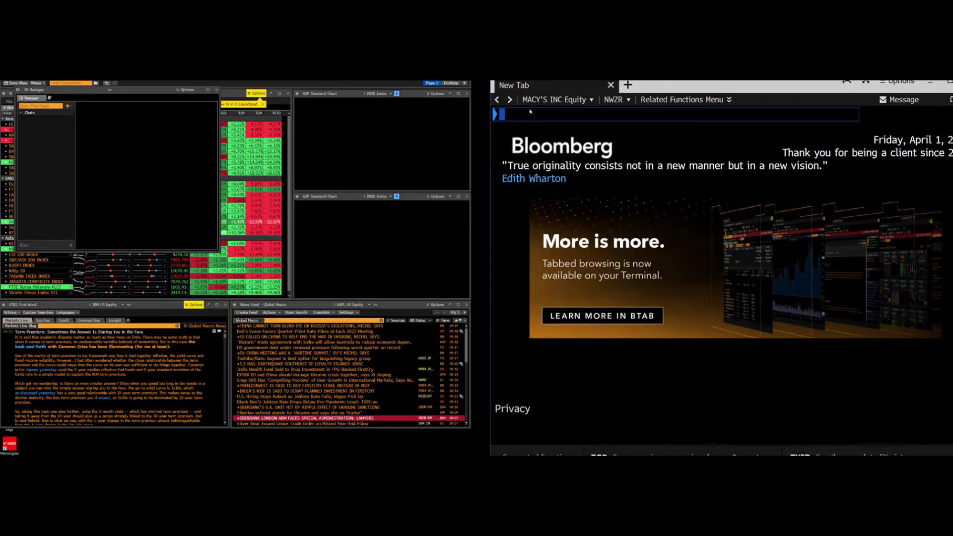
{"action": "type", "text": "AP"}
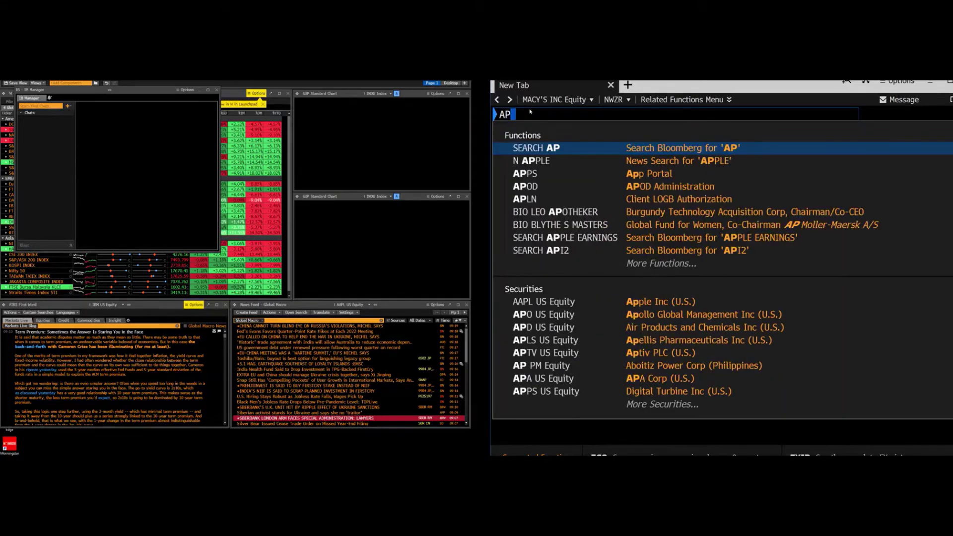
{"action": "key", "text": "BackSpace"}
{"action": "type", "text": "APL"}
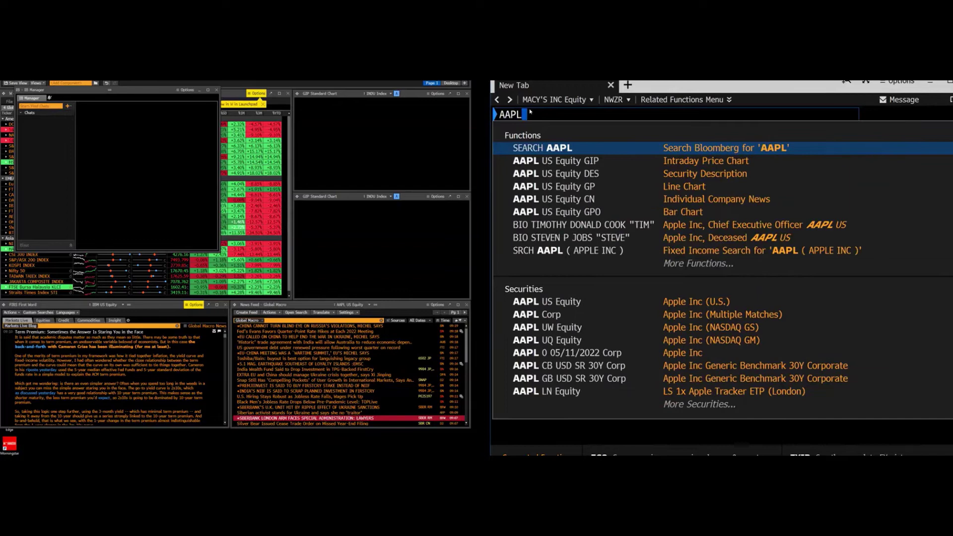
{"action": "key", "text": "Return"}
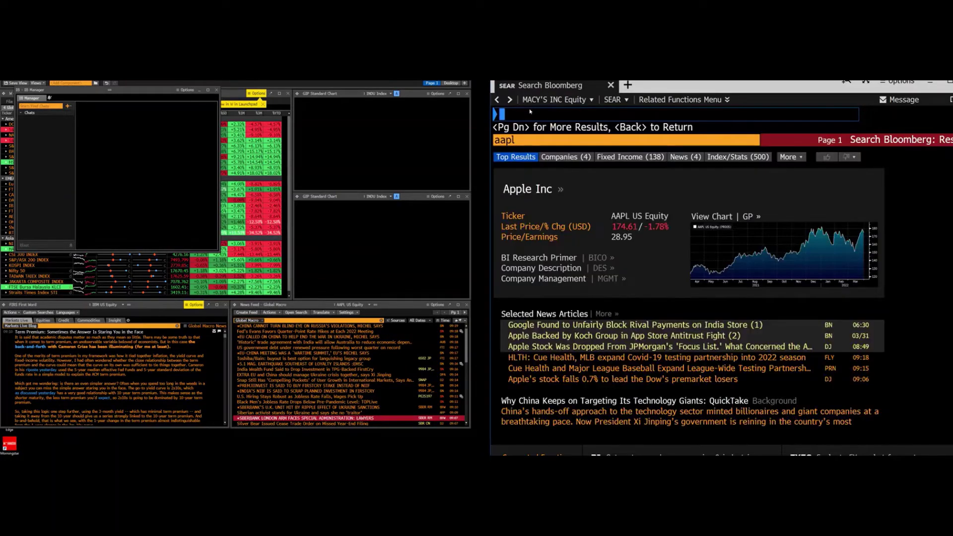
Step: Load APPLE INC Equity with its functions menu and maximize the window
{"action": "left_click", "coordinate": [525, 188]}
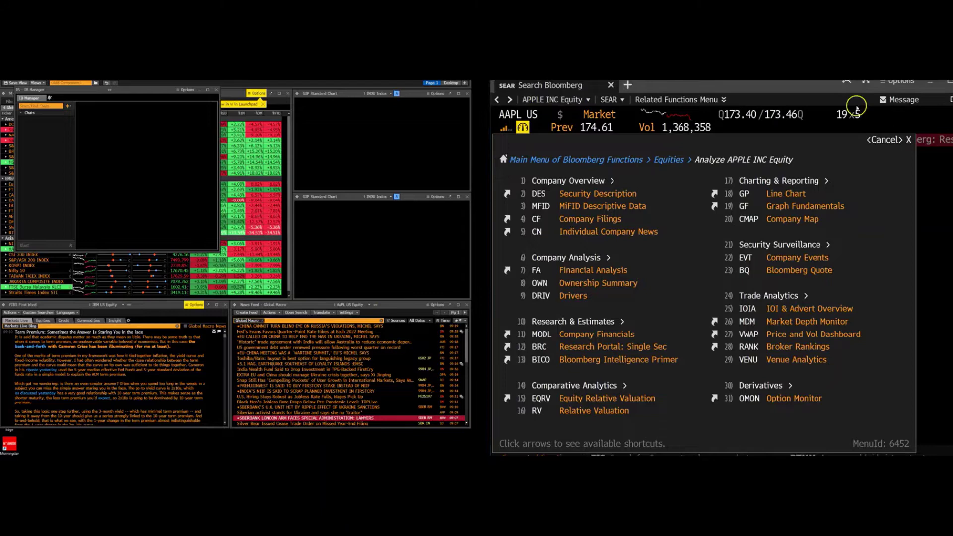
{"action": "left_click", "coordinate": [944, 83]}
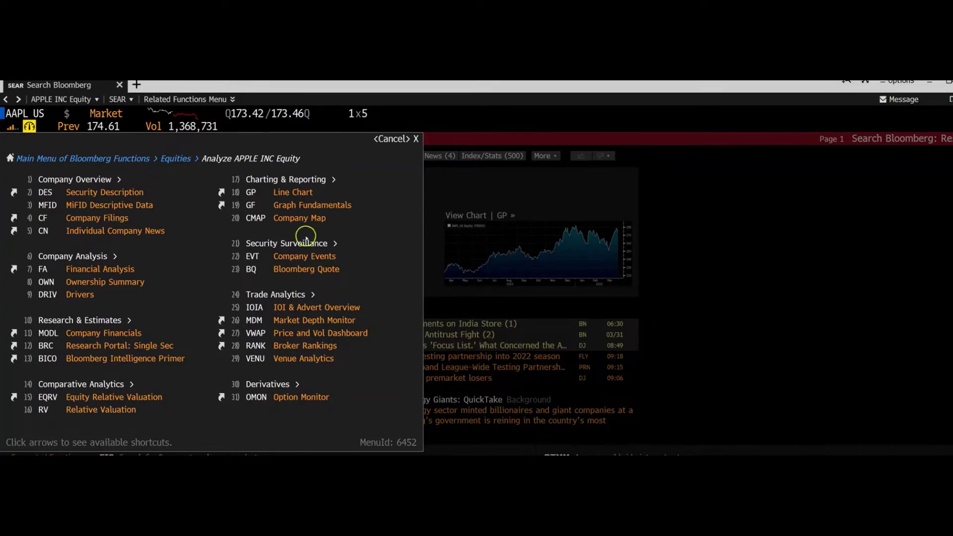
Step: Run WACC for Apple to see its 9.3% cost of capital with 95.9% equity and 4.1% debt
{"action": "left_click", "coordinate": [69, 114]}
{"action": "type", "text": "WACC"}
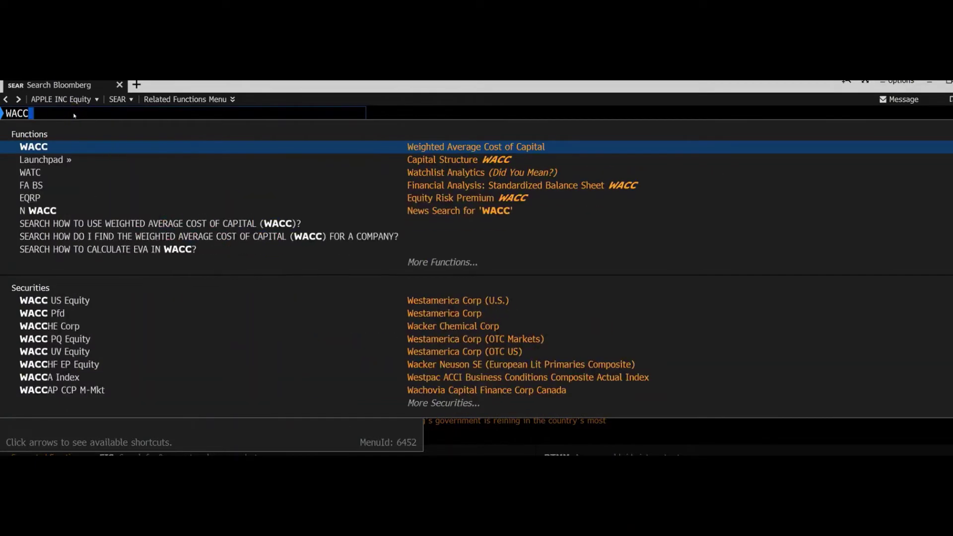
{"action": "key", "text": "Return"}
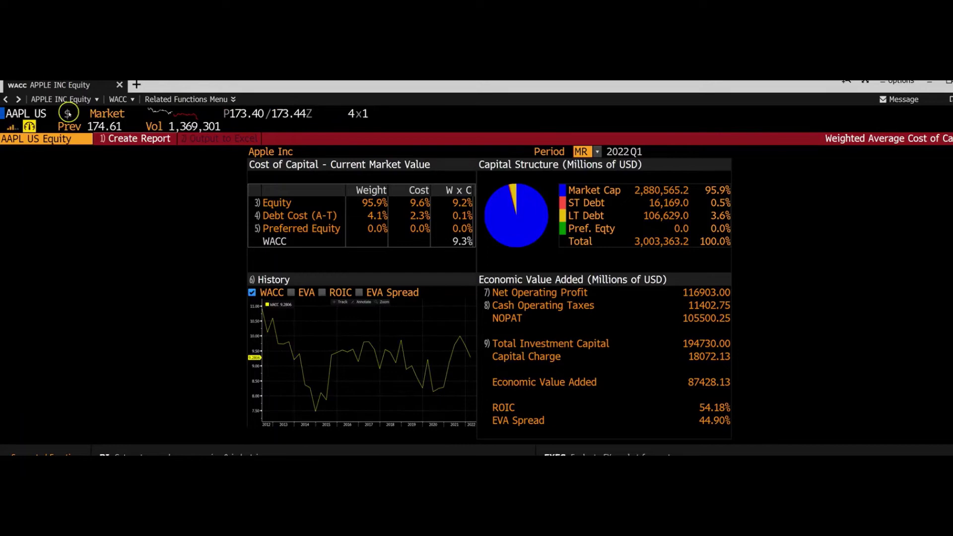
{"action": "left_click", "coordinate": [100, 162]}
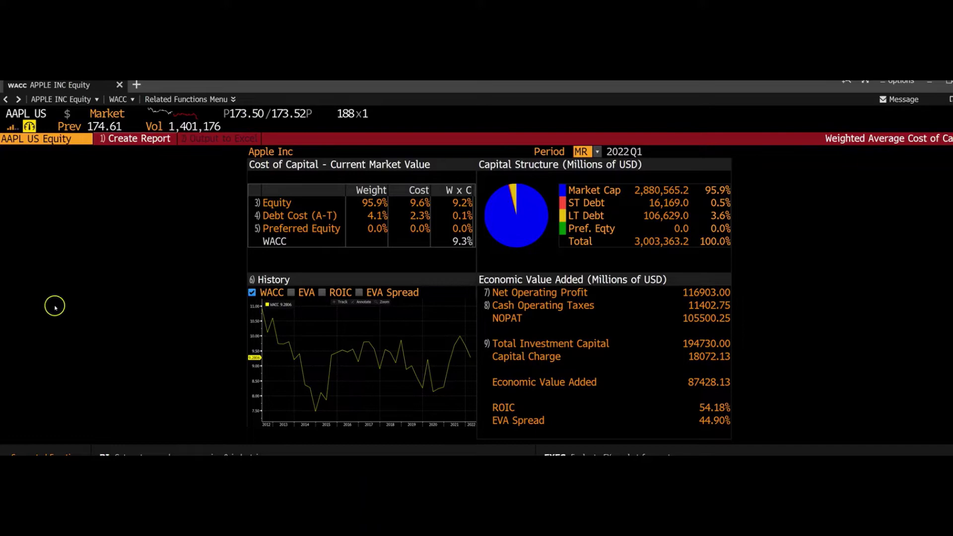
{"action": "left_click", "coordinate": [42, 114]}
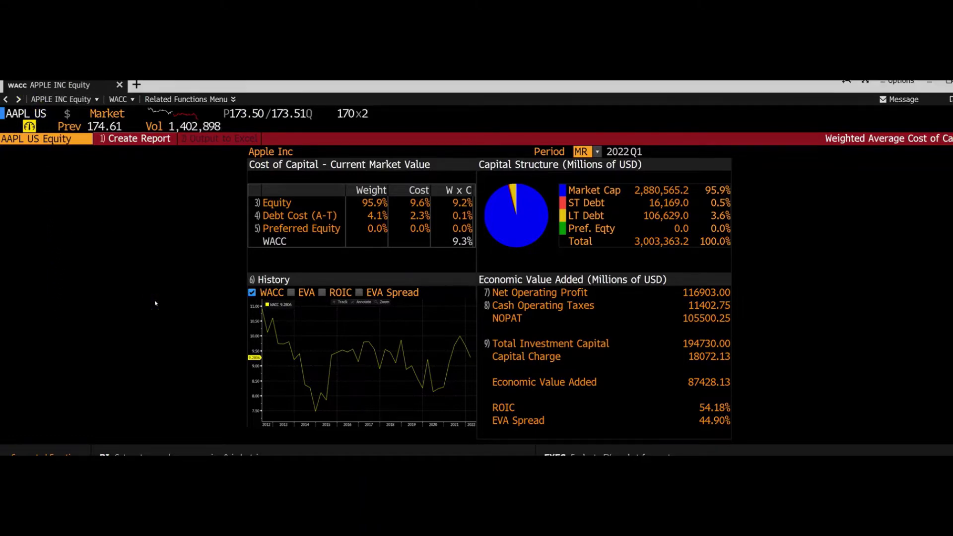
Step: Run BETA to show Apple's raw 1.058 and adjusted 1.039 beta against the S&P 500
{"action": "type", "text": "BETA"}
{"action": "key", "text": "Return"}
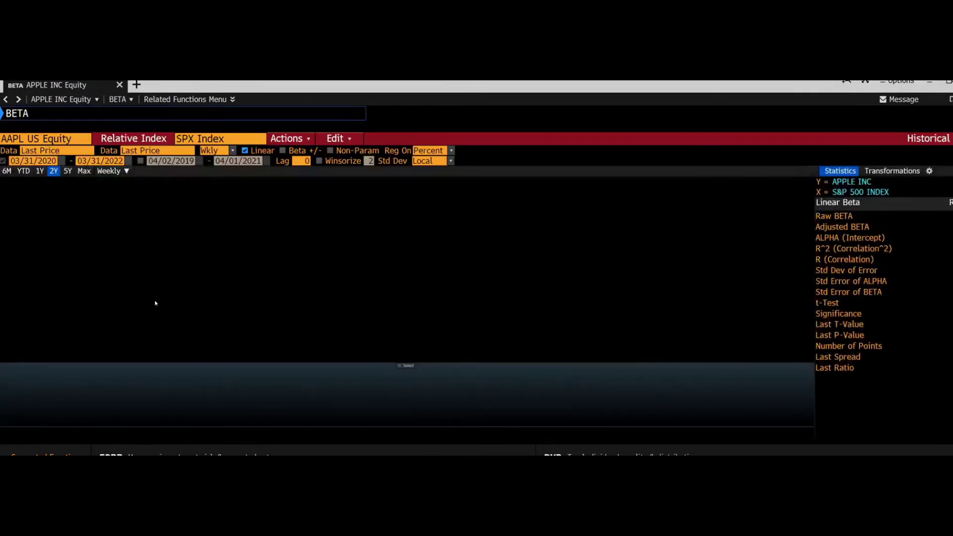
{"action": "left_click", "coordinate": [170, 299]}
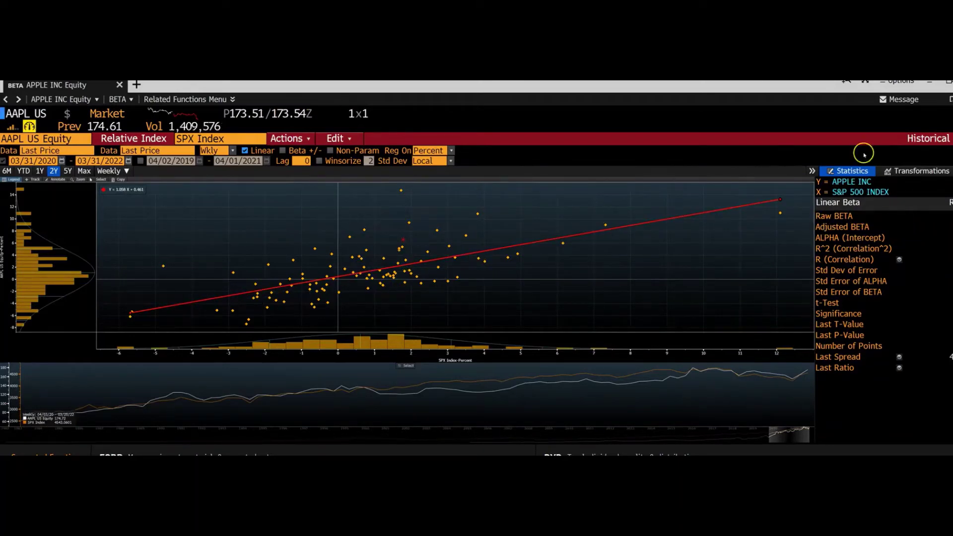
Step: Restore the beta window and dock it on the left half of the screen
{"action": "left_click", "coordinate": [948, 82]}
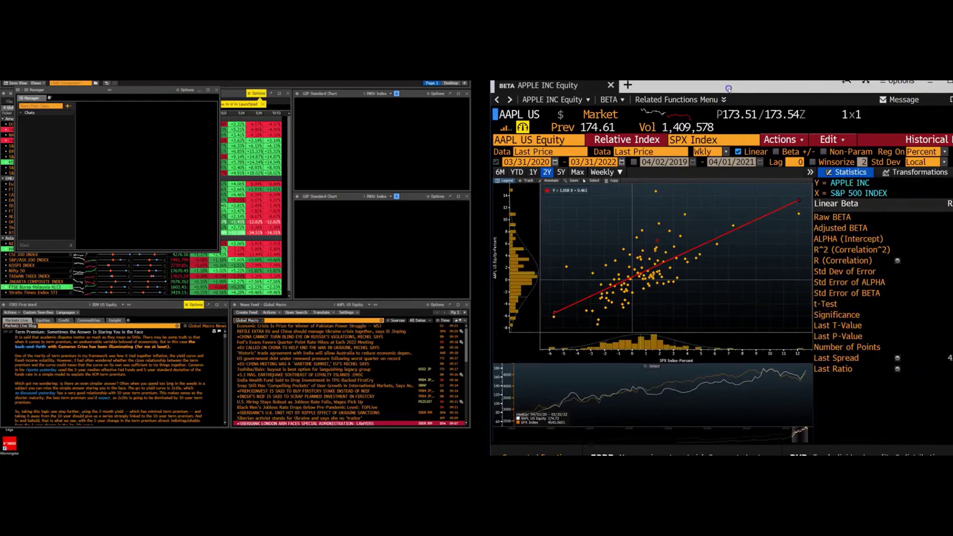
{"action": "left_click_drag", "start_coordinate": [729, 86], "coordinate": [185, 94]}
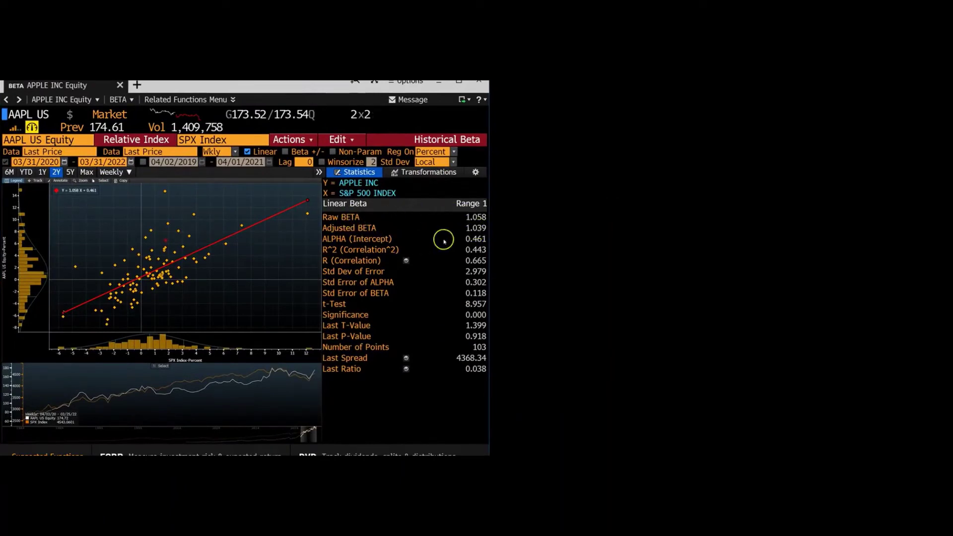
{"action": "mouse_move", "coordinate": [472, 231]}
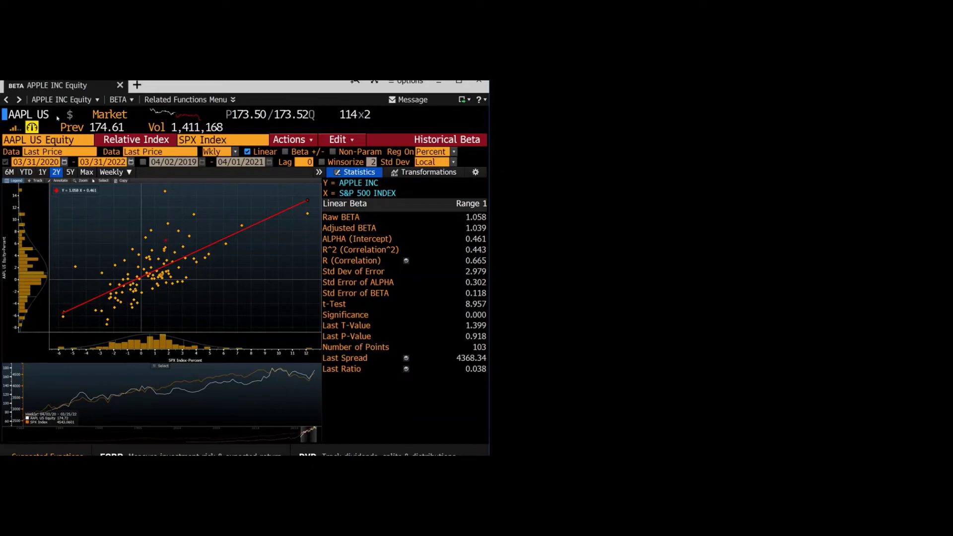
Step: Search 'US TREASURY BOND' to list current Treasury notes with coupons and maturities
{"action": "type", "text": "US"}
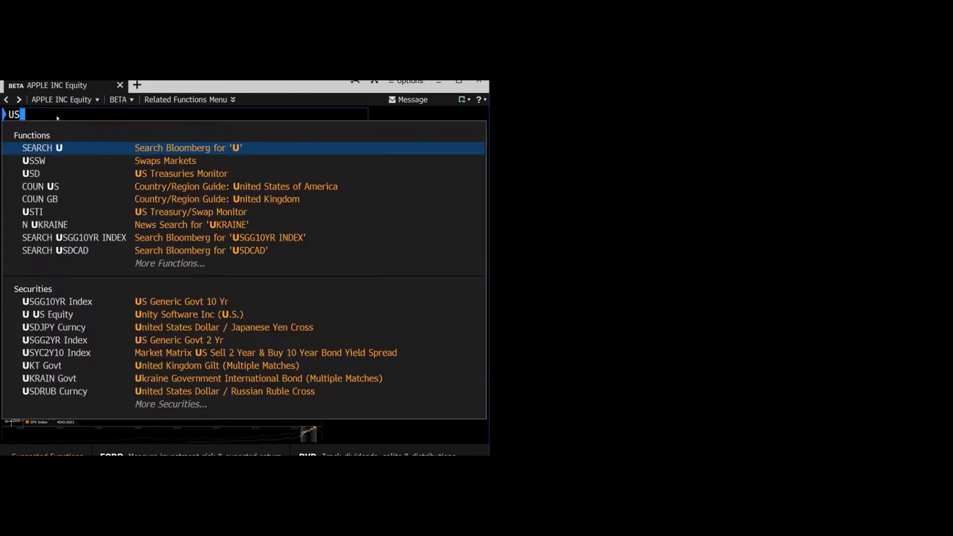
{"action": "type", "text": " TREASU"}
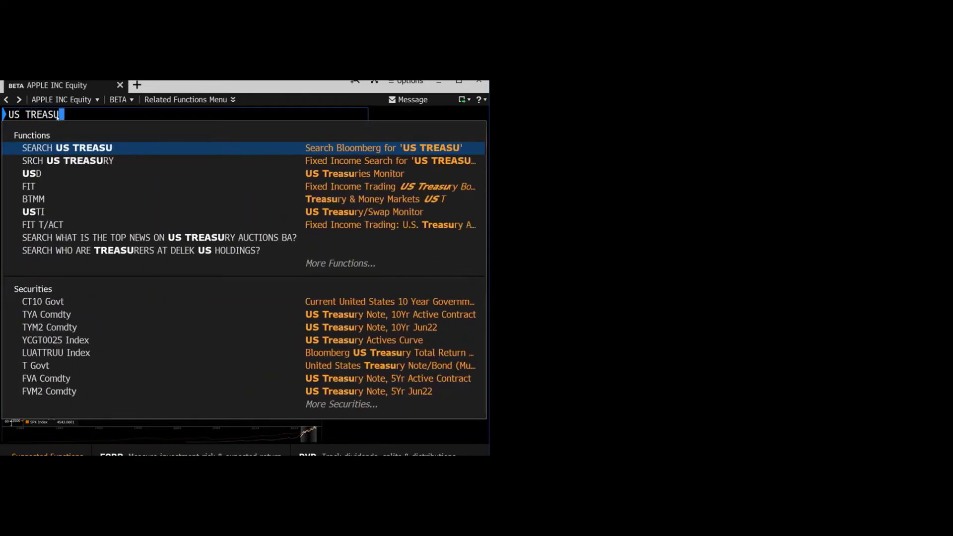
{"action": "type", "text": "RY "}
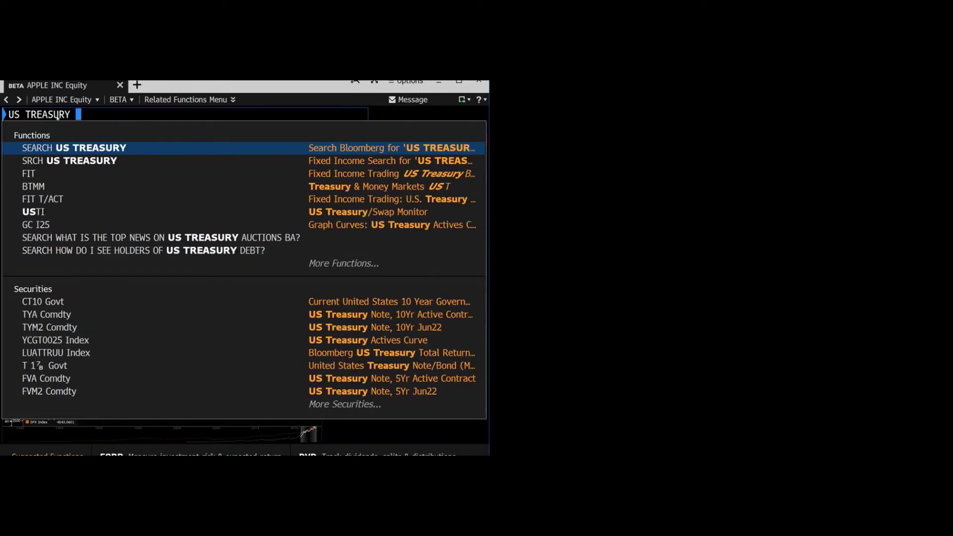
{"action": "type", "text": "BOND"}
{"action": "key", "text": "Return"}
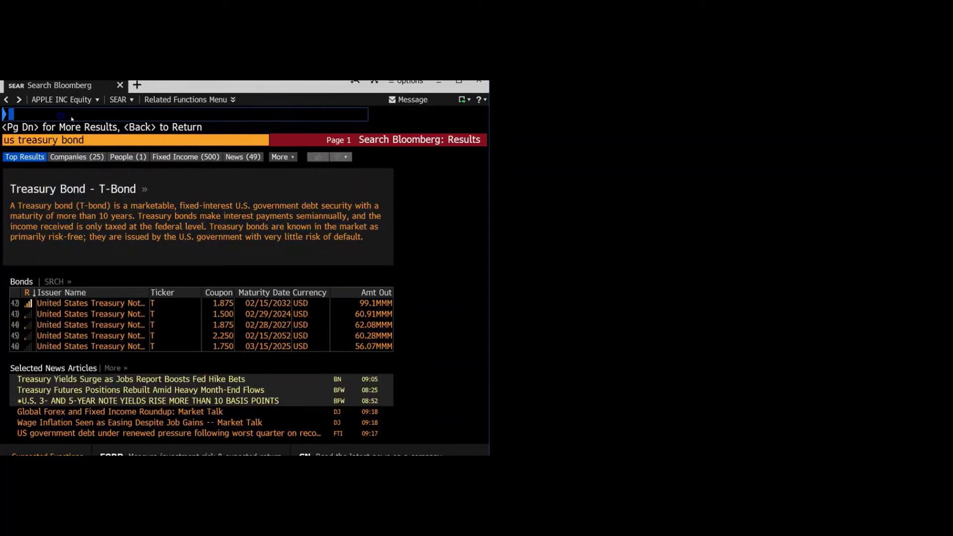
Step: Open the Market Risk Premium definition and read down to its Calculation and Application section
{"action": "type", "text": "MARKET"}
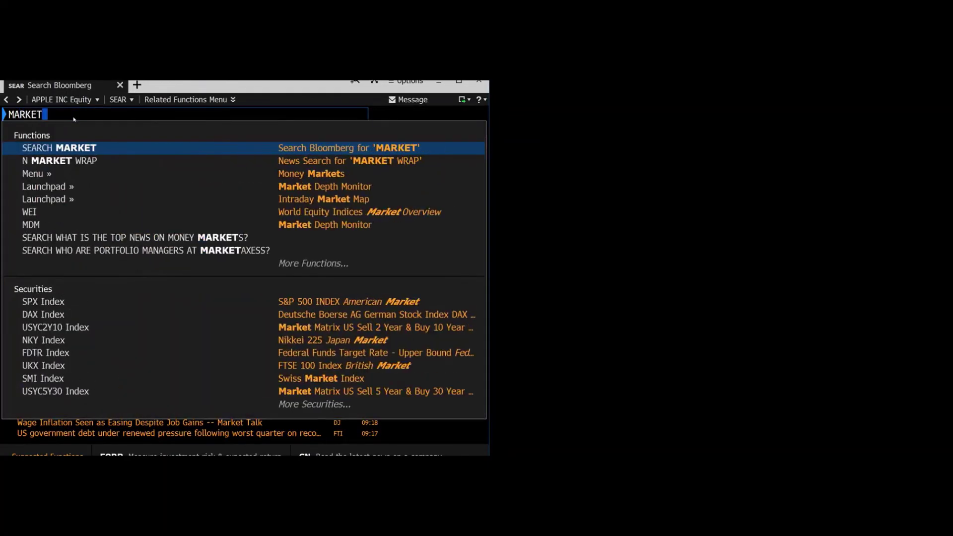
{"action": "type", "text": " RISK PREM"}
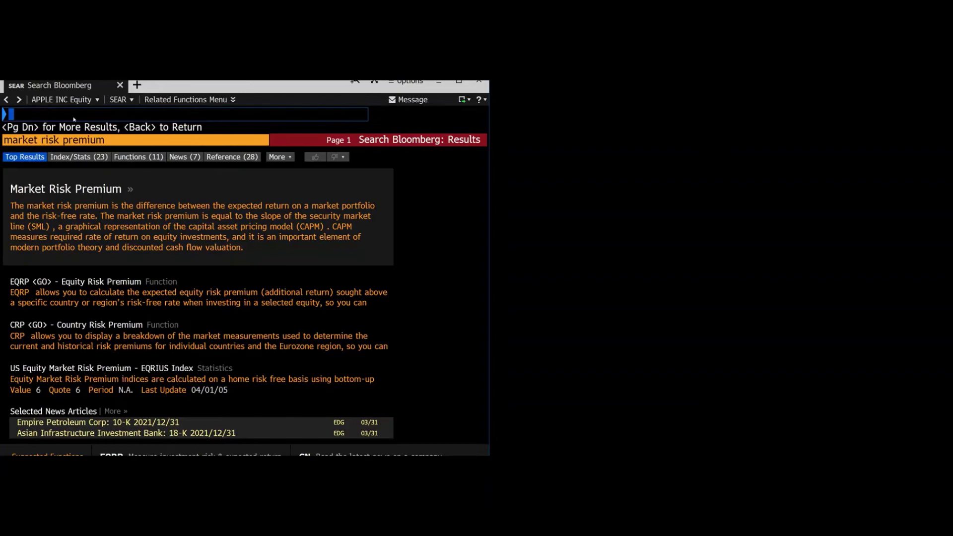
{"action": "left_click", "coordinate": [97, 189]}
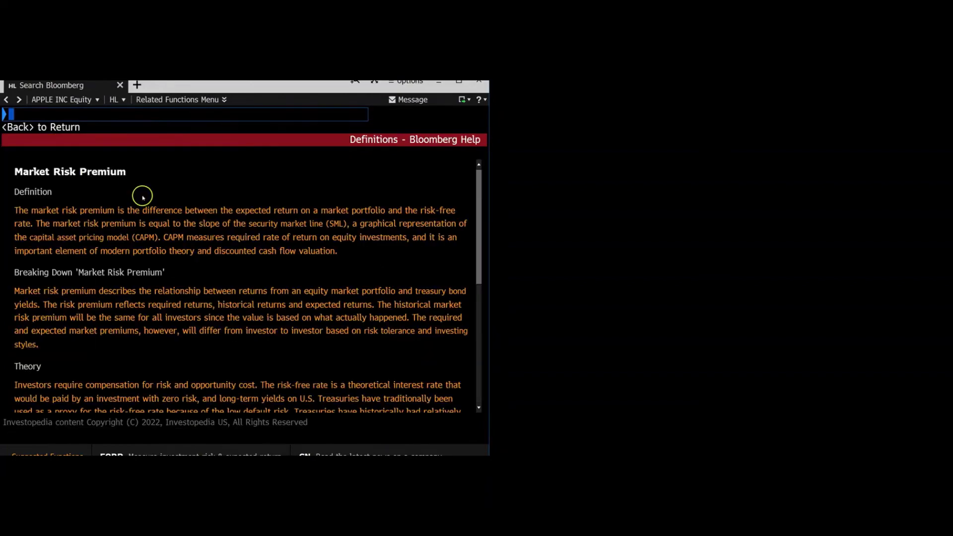
{"action": "scroll", "coordinate": [203, 231], "scroll_direction": "down", "scroll_amount": 6}
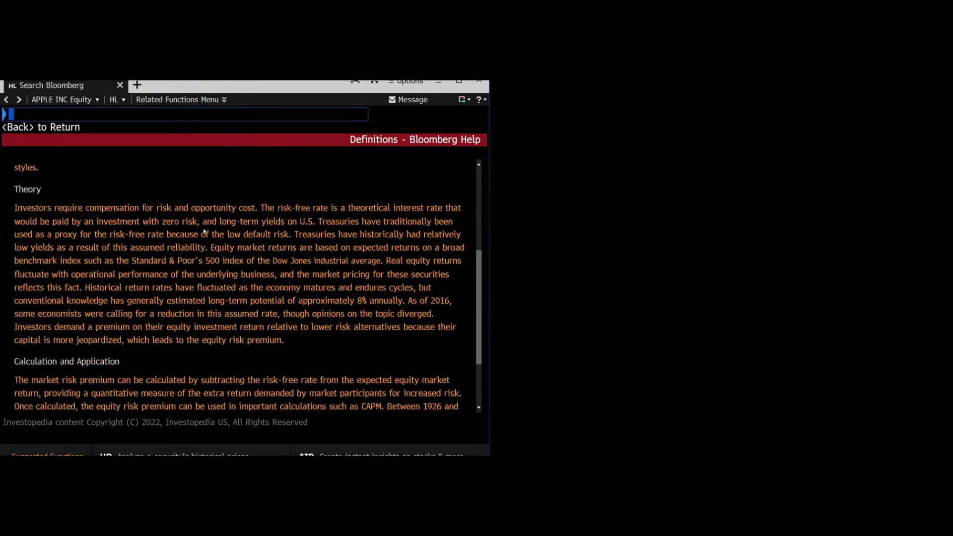
{"action": "scroll", "coordinate": [203, 231], "scroll_direction": "down", "scroll_amount": 3}
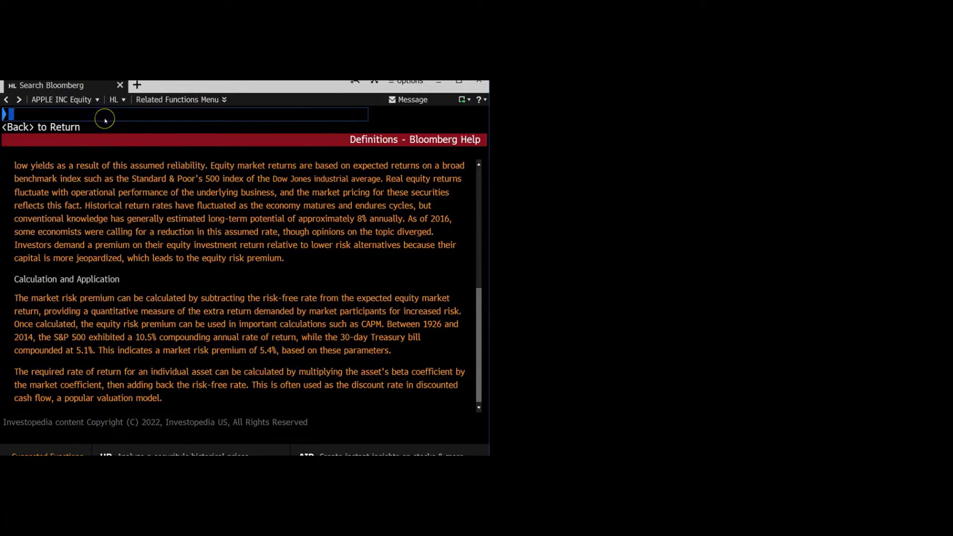
Step: Open the SECF Security Finder with the category set to Fixed Income
{"action": "type", "text": "SECF"}
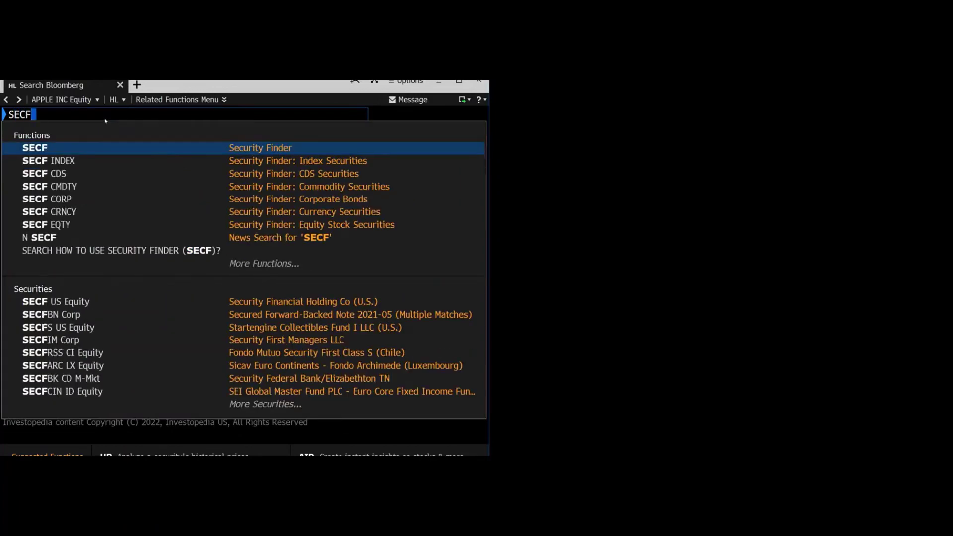
{"action": "key", "text": "Return"}
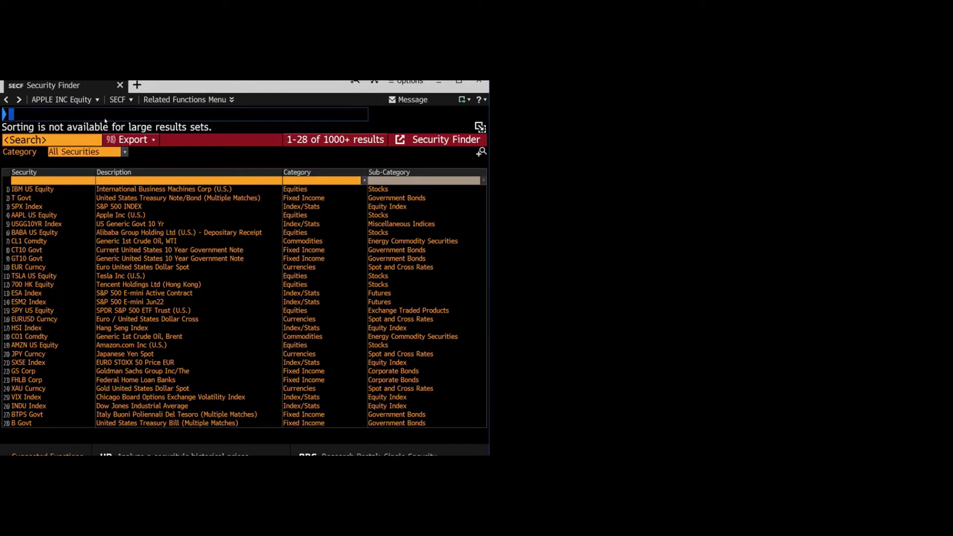
{"action": "left_click", "coordinate": [124, 152]}
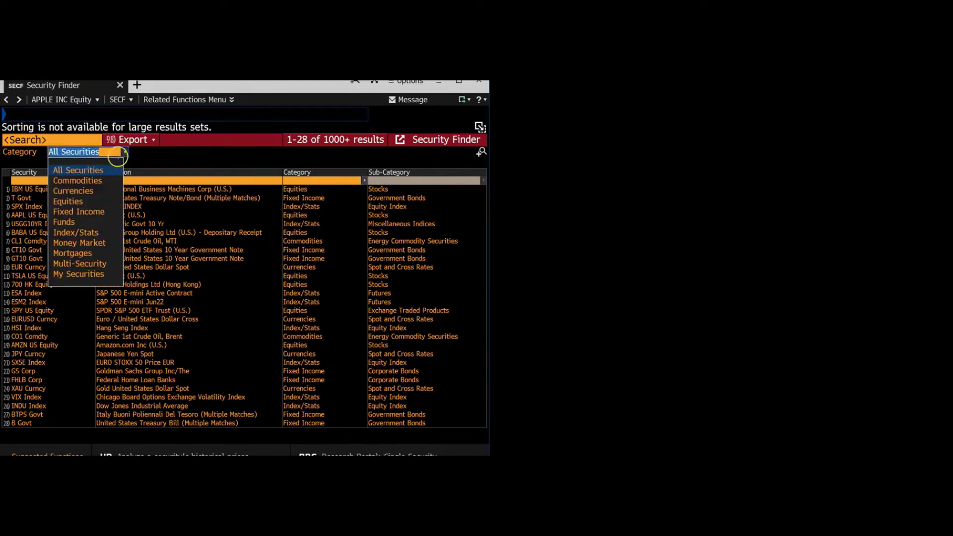
{"action": "left_click", "coordinate": [96, 212]}
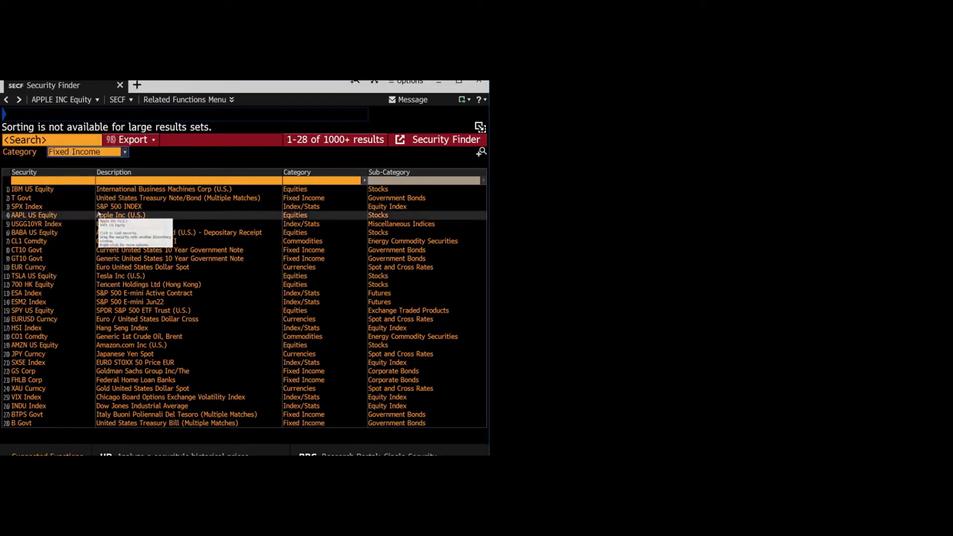
{"action": "left_click", "coordinate": [167, 158]}
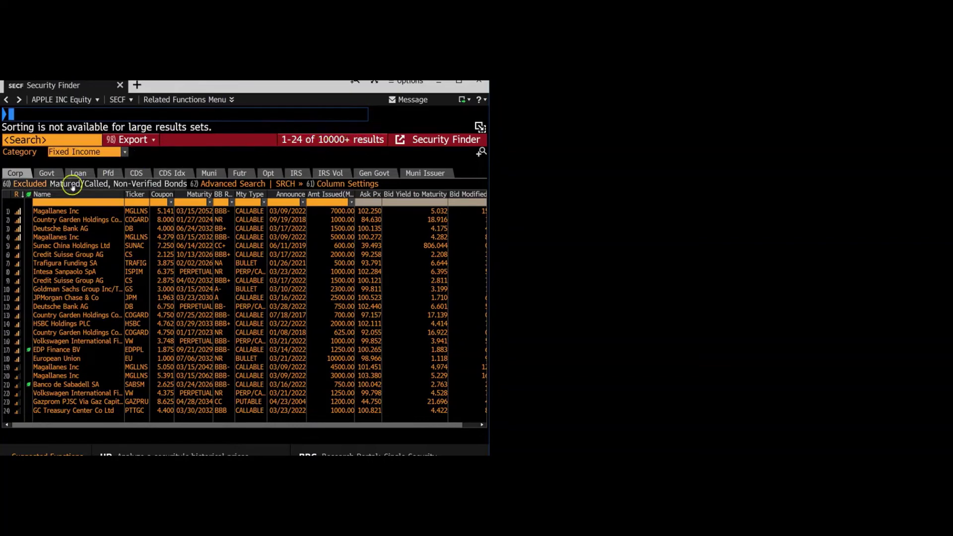
Step: Filter the bonds by issuer name APPLE INC and ticker AAPL, leaving 69 results
{"action": "left_click", "coordinate": [63, 201]}
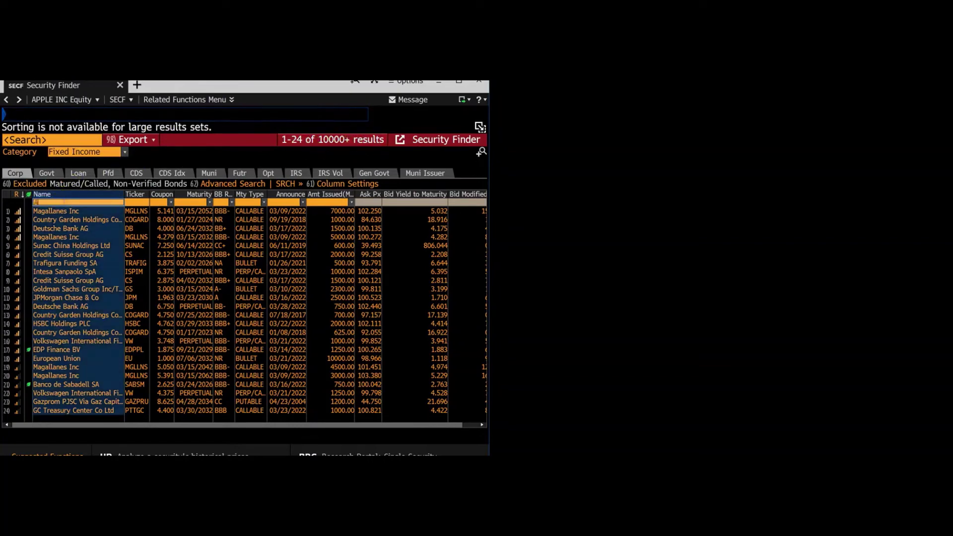
{"action": "type", "text": "APPLE INC"}
{"action": "key", "text": "Return"}
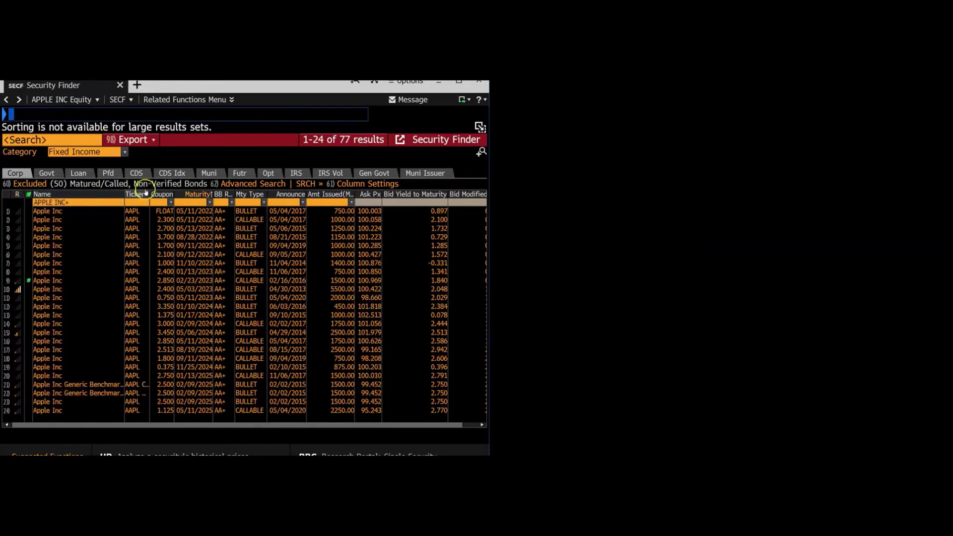
{"action": "left_click", "coordinate": [138, 202]}
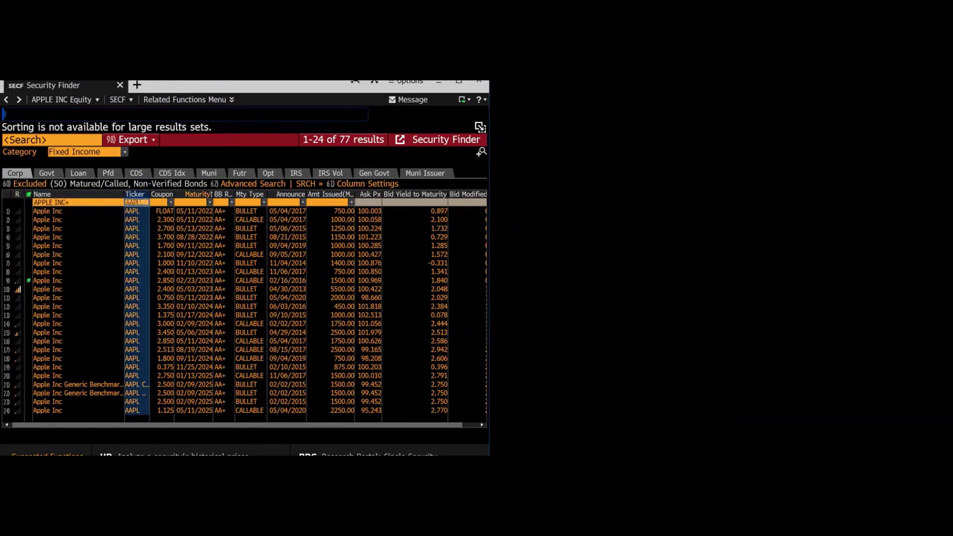
{"action": "key", "text": "Return"}
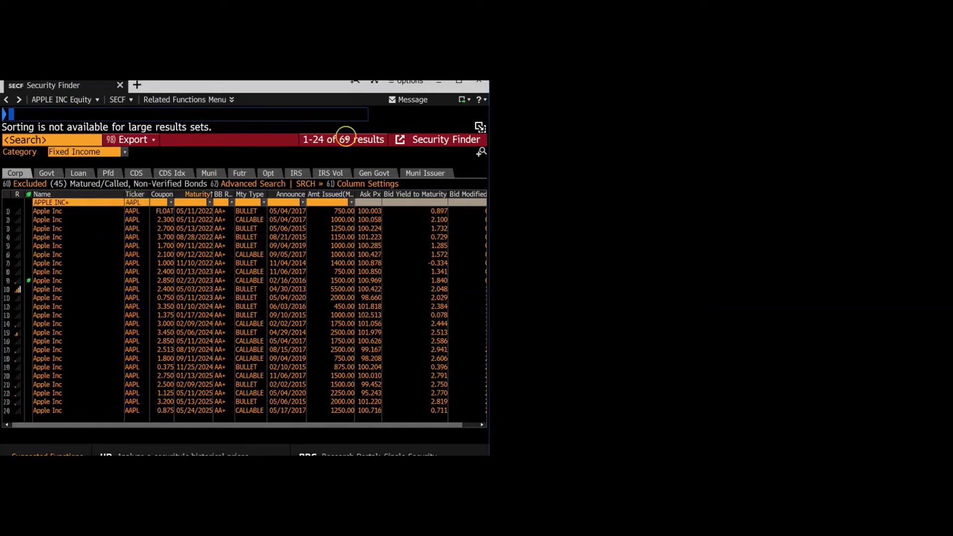
Step: Open and close the Export options for the Apple bond list
{"action": "left_click", "coordinate": [142, 140]}
{"action": "left_click", "coordinate": [141, 140]}
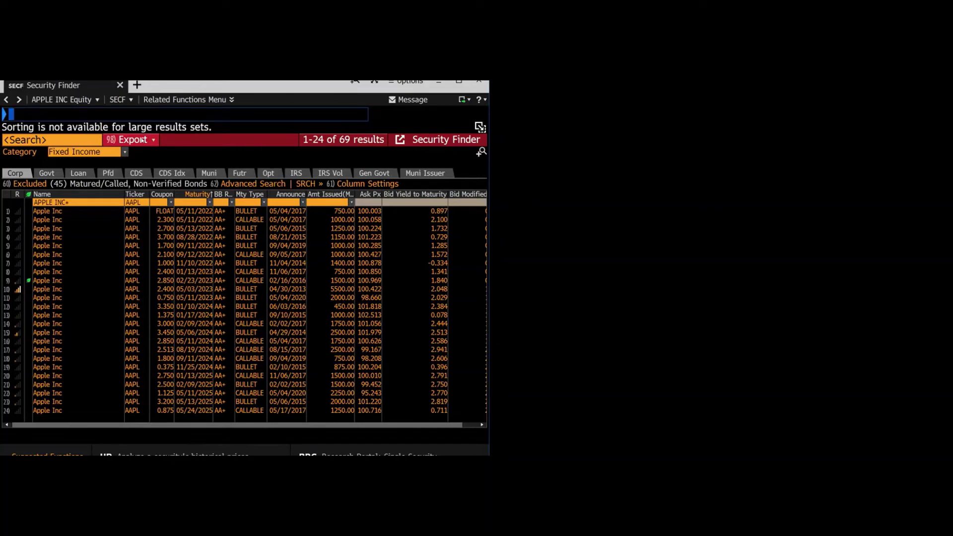
{"action": "left_click", "coordinate": [73, 115]}
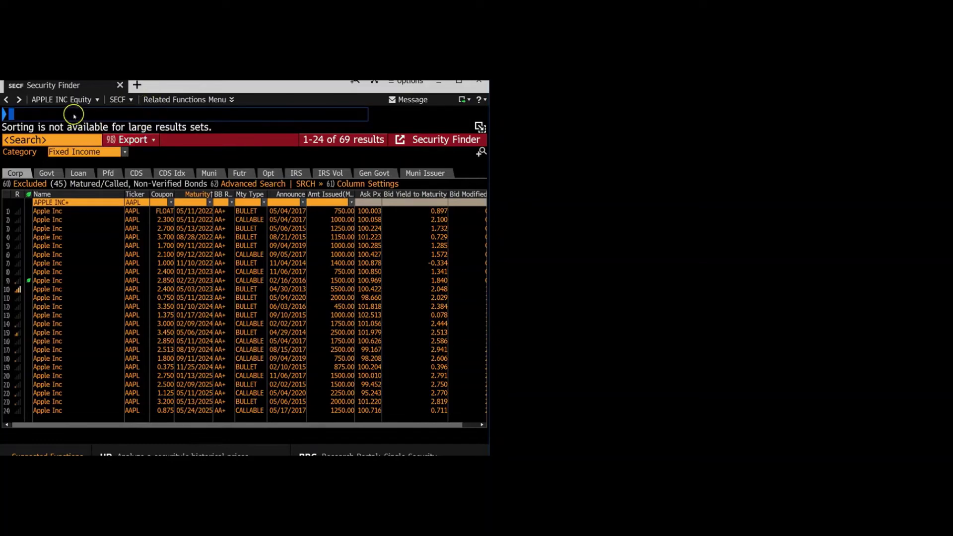
Step: Reload Apple's WACC page, again showing 9.3% WACC and 95.9% equity weight
{"action": "type", "text": "WWACC"}
{"action": "key", "text": "Return"}
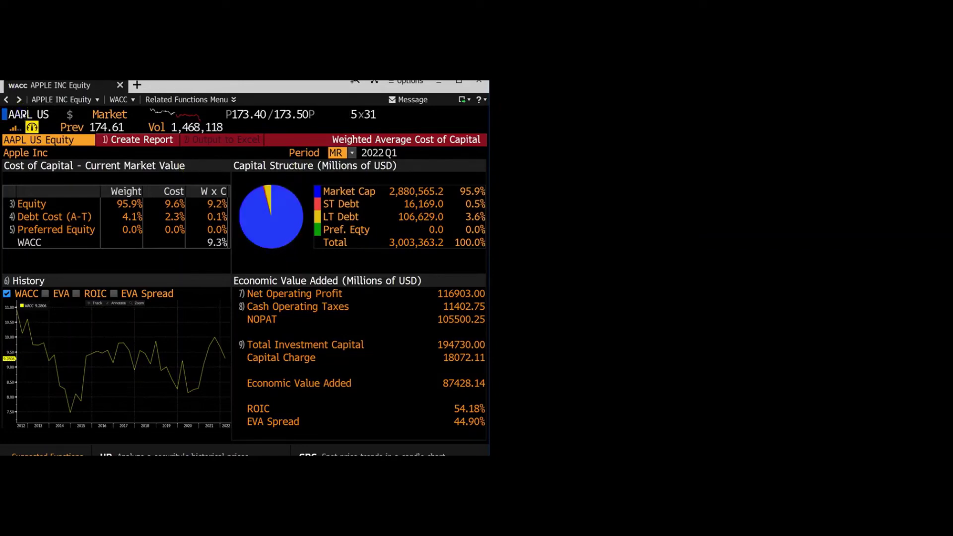
{"action": "mouse_move", "coordinate": [23, 116]}
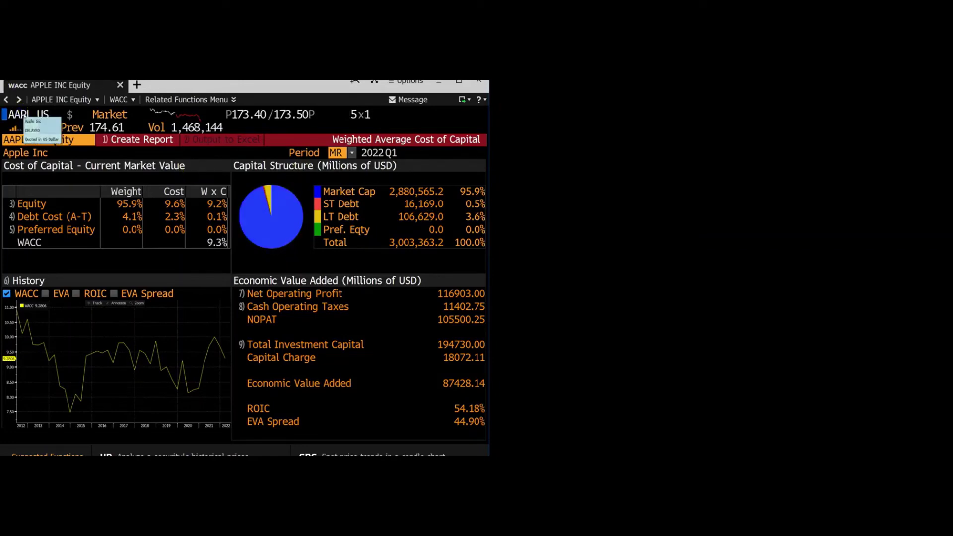
Step: Open Apple's FA and show the Custom 'wacc' template with market cap and debt rows
{"action": "type", "text": "FA"}
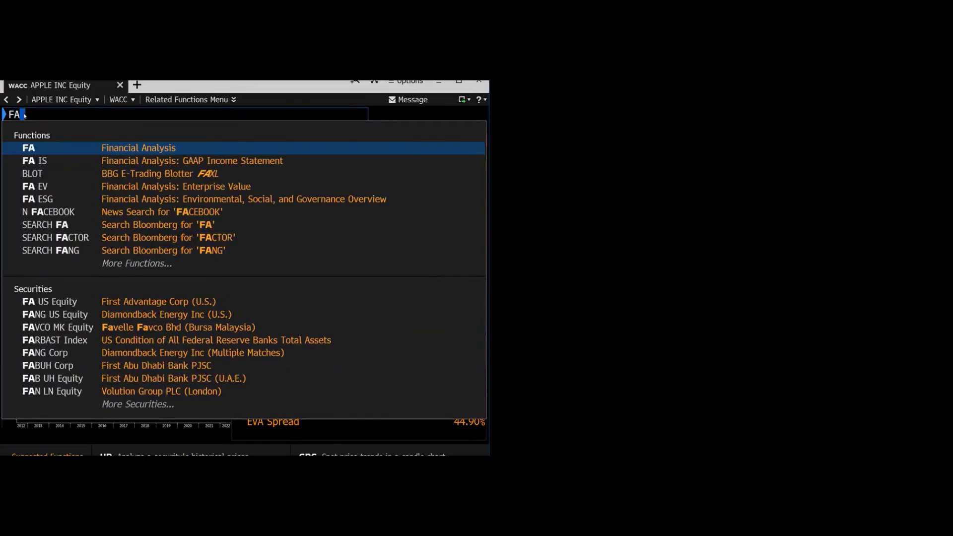
{"action": "key", "text": "Return"}
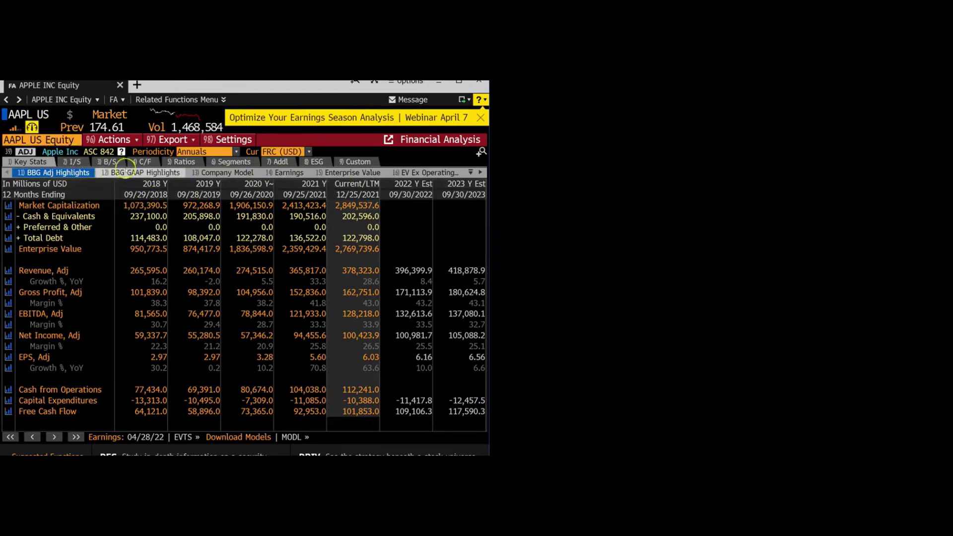
{"action": "left_click", "coordinate": [356, 162]}
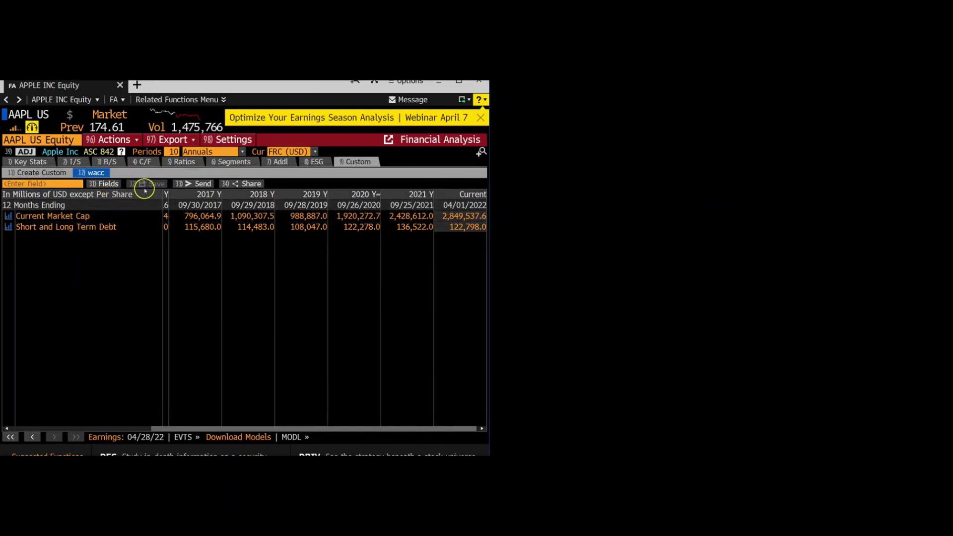
Step: Add a Current Market Cap row to the custom wacc table
{"action": "left_click", "coordinate": [76, 184]}
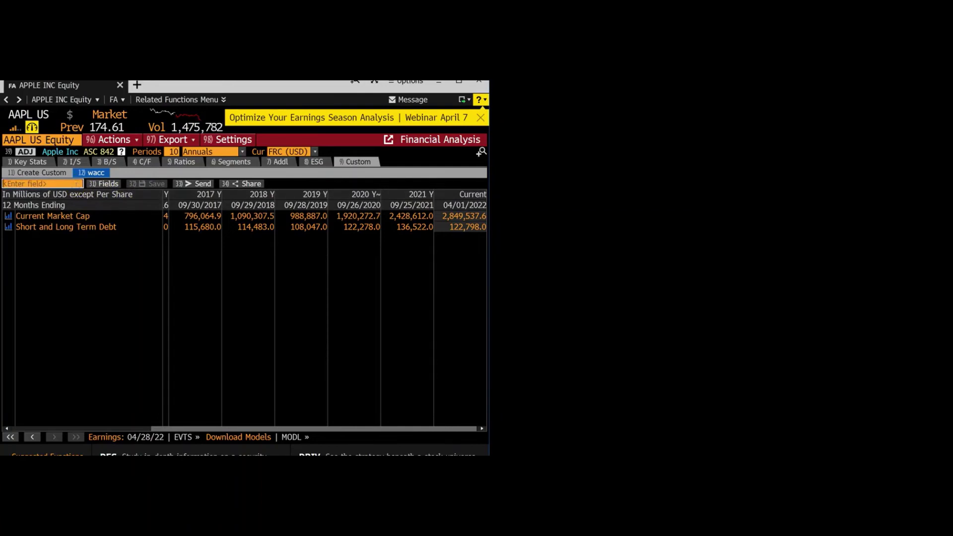
{"action": "type", "text": "curre"}
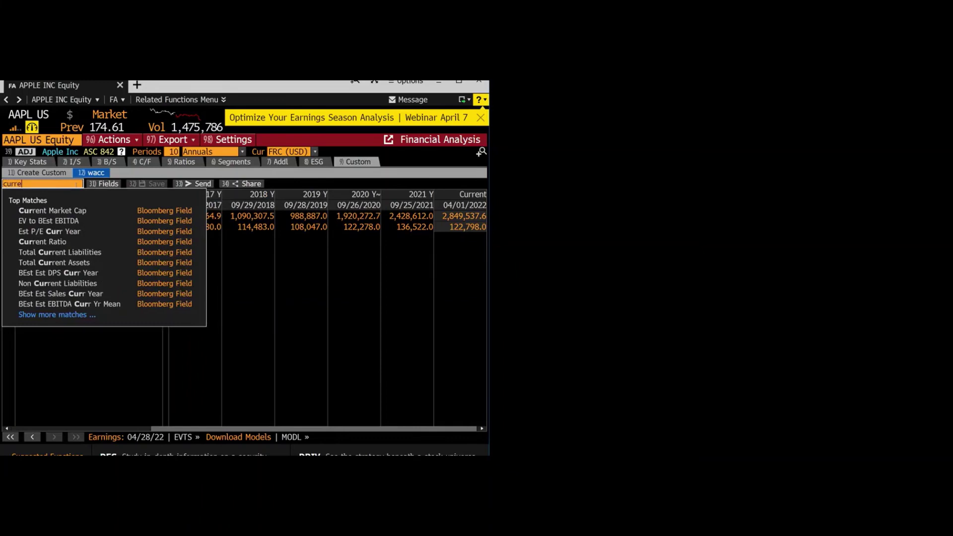
{"action": "type", "text": "nt marekt"}
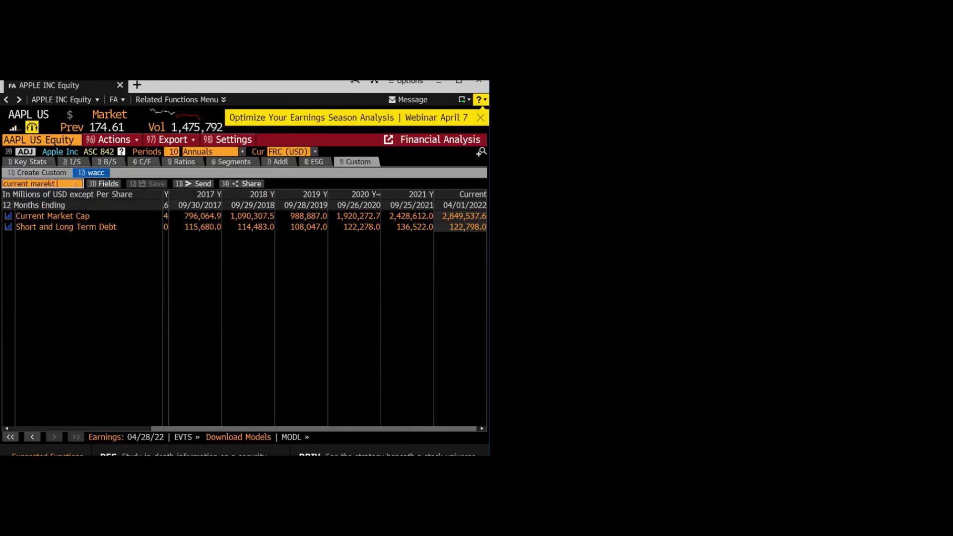
{"action": "key", "text": "BackSpace"}
{"action": "key", "text": "BackSpace"}
{"action": "key", "text": "BackSpace"}
{"action": "type", "text": "ket cap"}
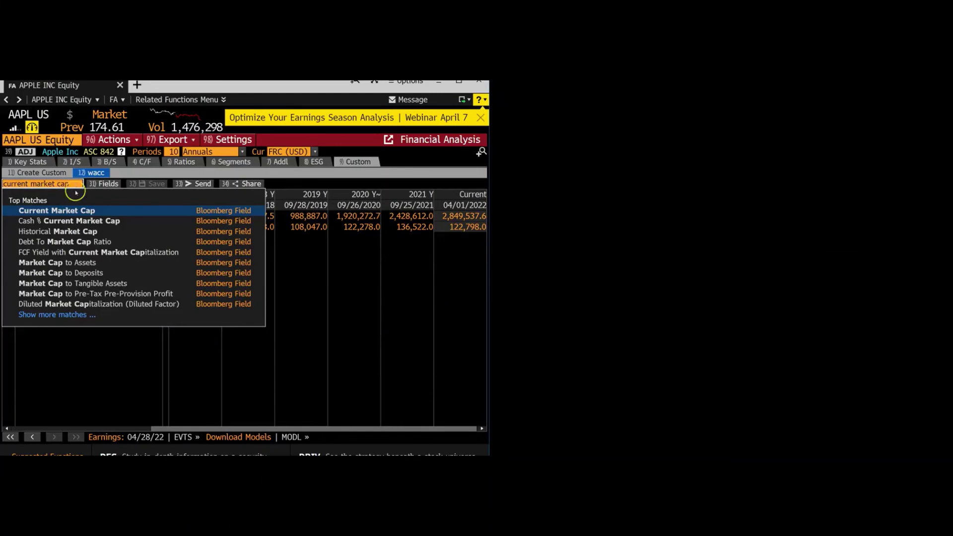
{"action": "left_click", "coordinate": [79, 211]}
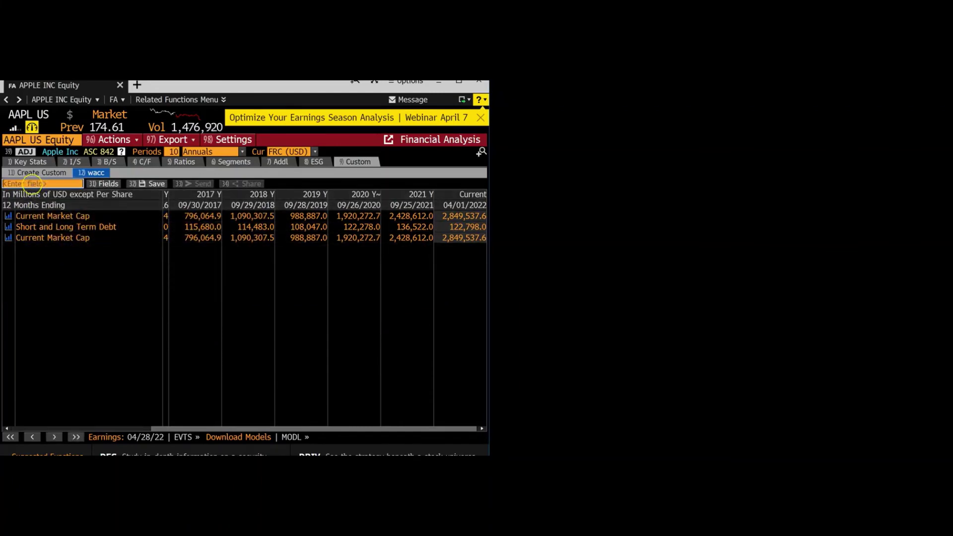
Step: Add a Short and Long Term Debt row to the wacc table
{"action": "left_click", "coordinate": [31, 184]}
{"action": "type", "text": "shot"}
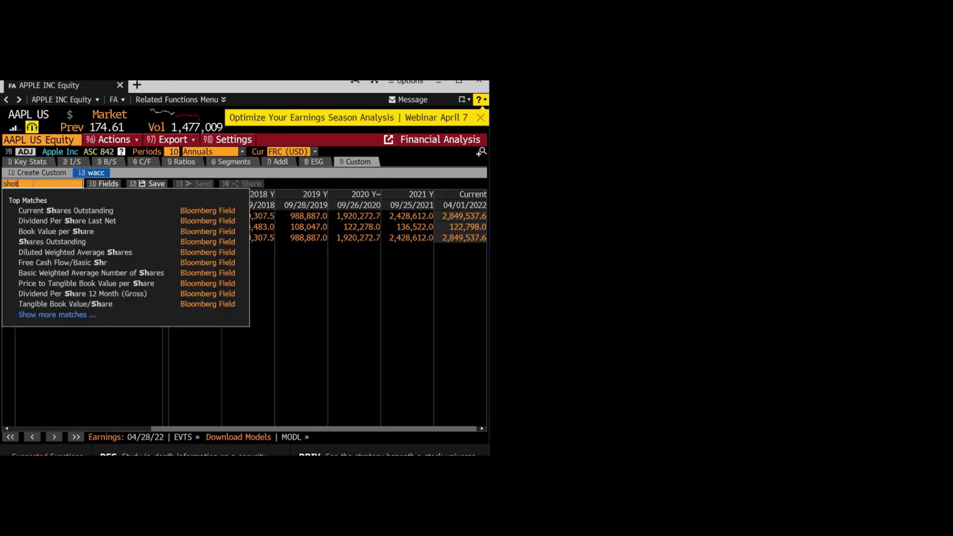
{"action": "key", "text": "BackSpace"}
{"action": "type", "text": "rt term a"}
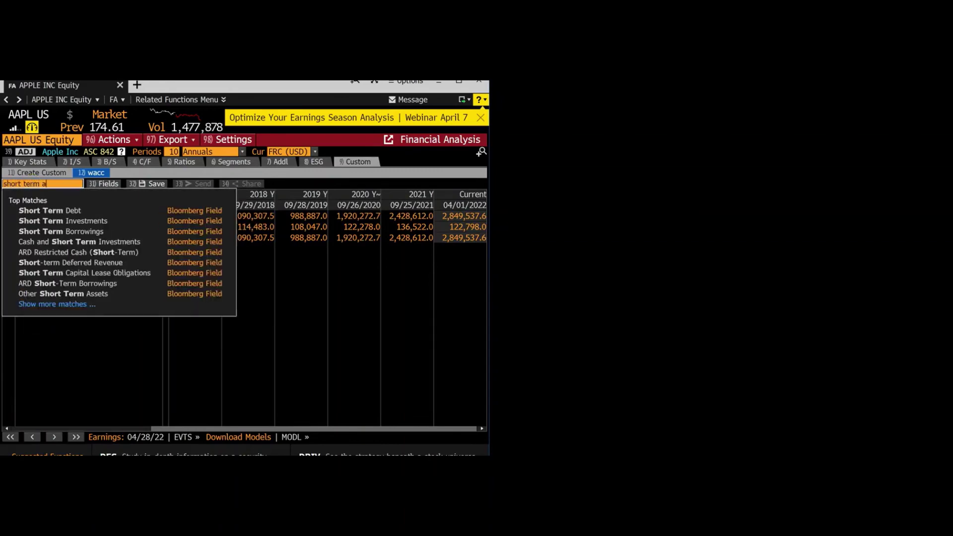
{"action": "type", "text": "nd "}
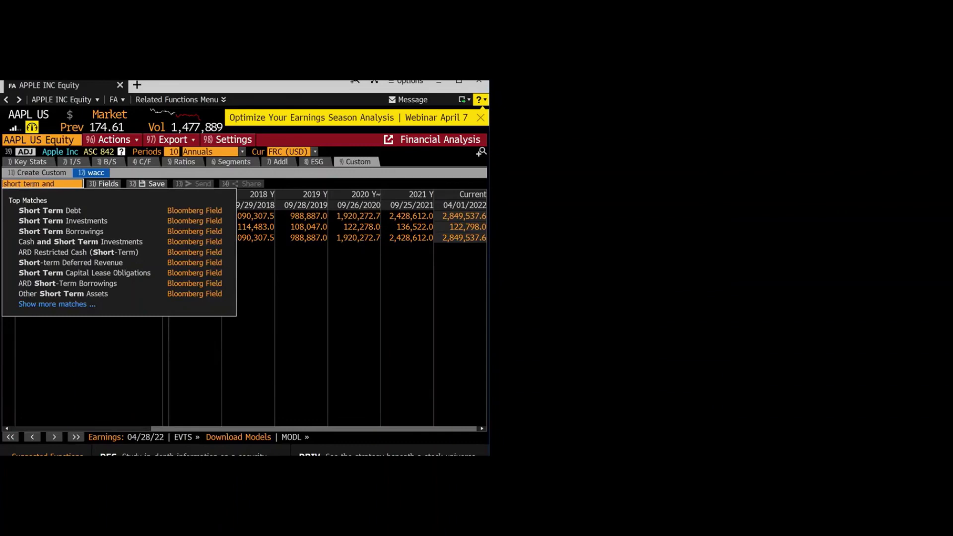
{"action": "type", "text": "lo"}
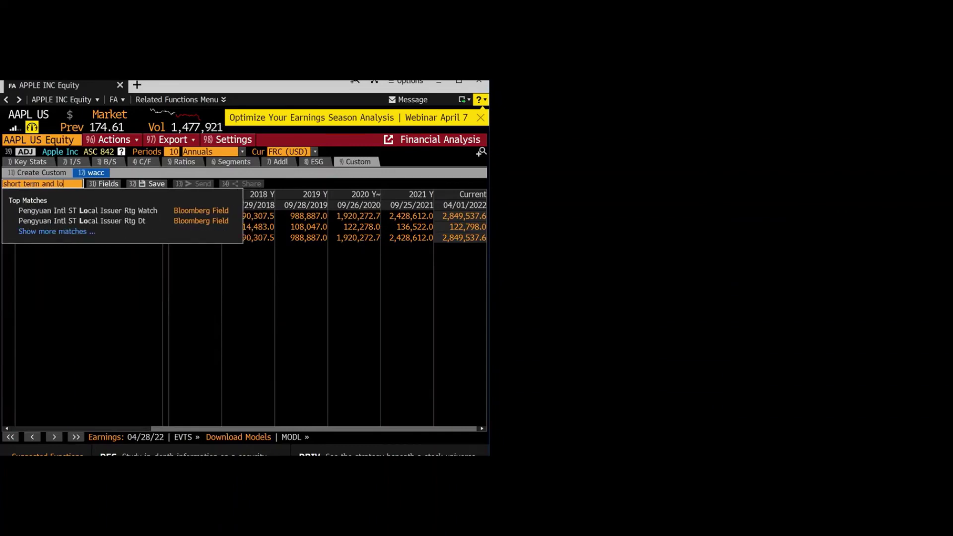
{"action": "type", "text": "ng te"}
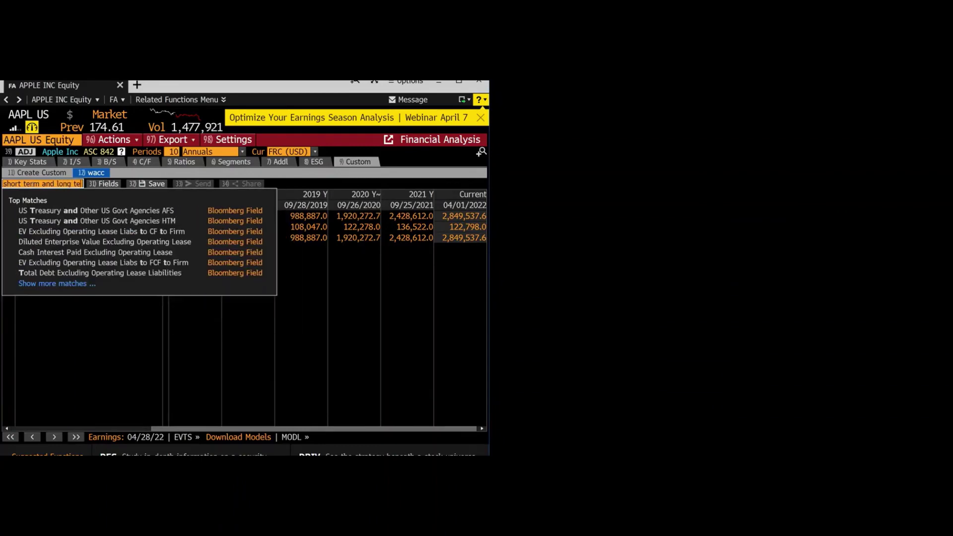
{"action": "type", "text": "rm debt"}
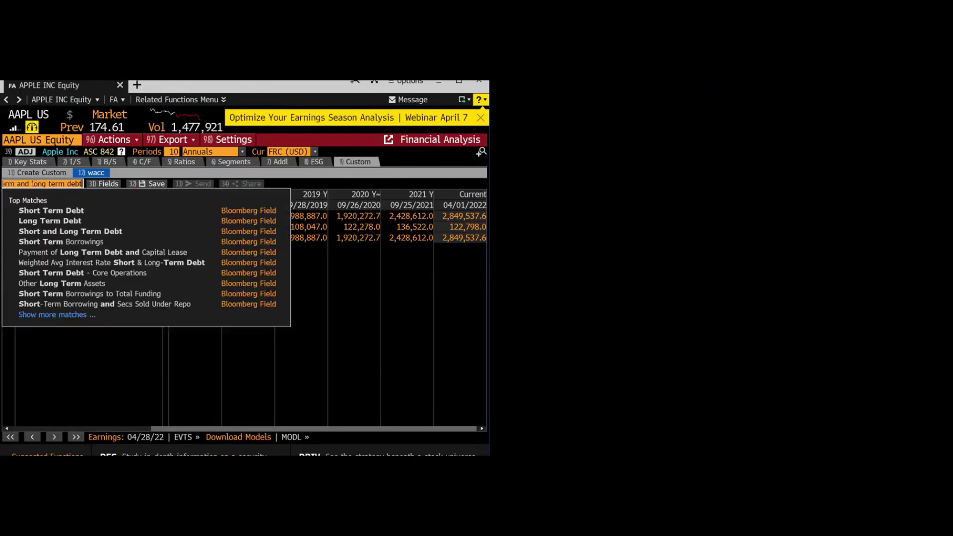
{"action": "left_click", "coordinate": [65, 232]}
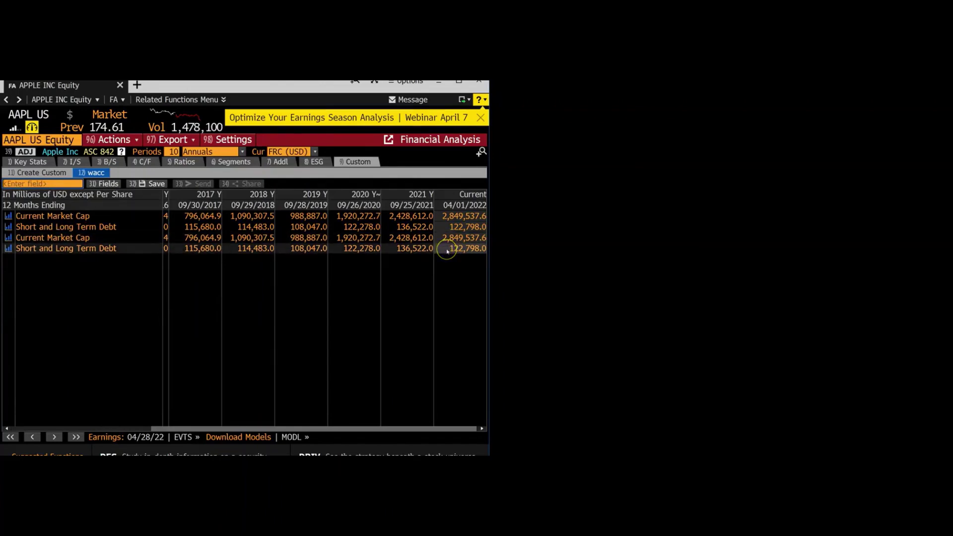
{"action": "left_click", "coordinate": [444, 251]}
Step: Go from Key Stats to the Ratios profitability table showing Effective Tax Rate for 2016–2021
{"action": "left_click", "coordinate": [27, 162]}
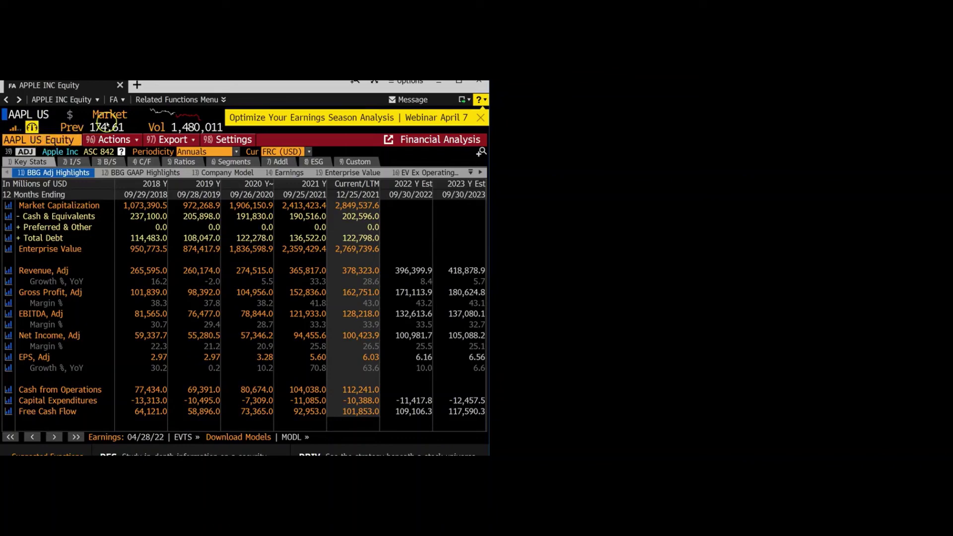
{"action": "left_click", "coordinate": [184, 162]}
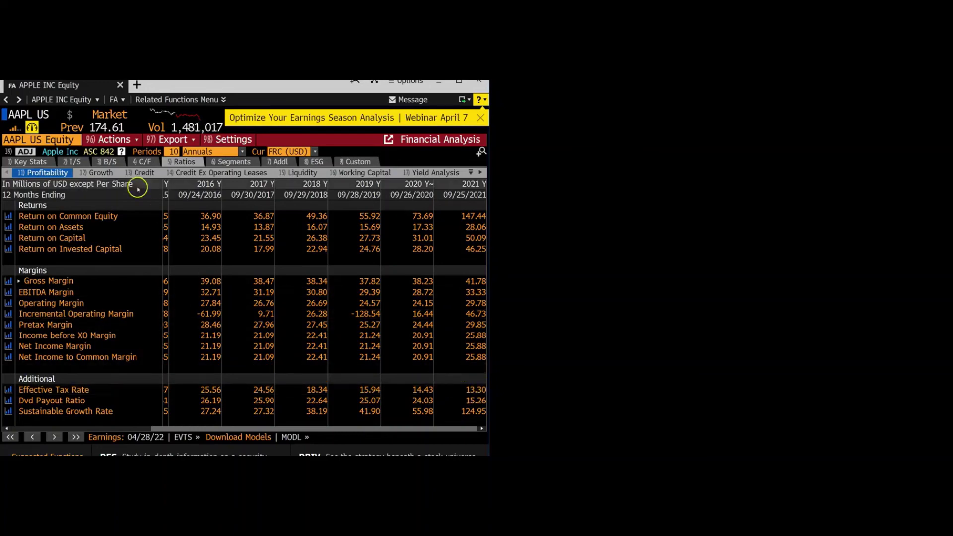
{"action": "mouse_move", "coordinate": [28, 110]}
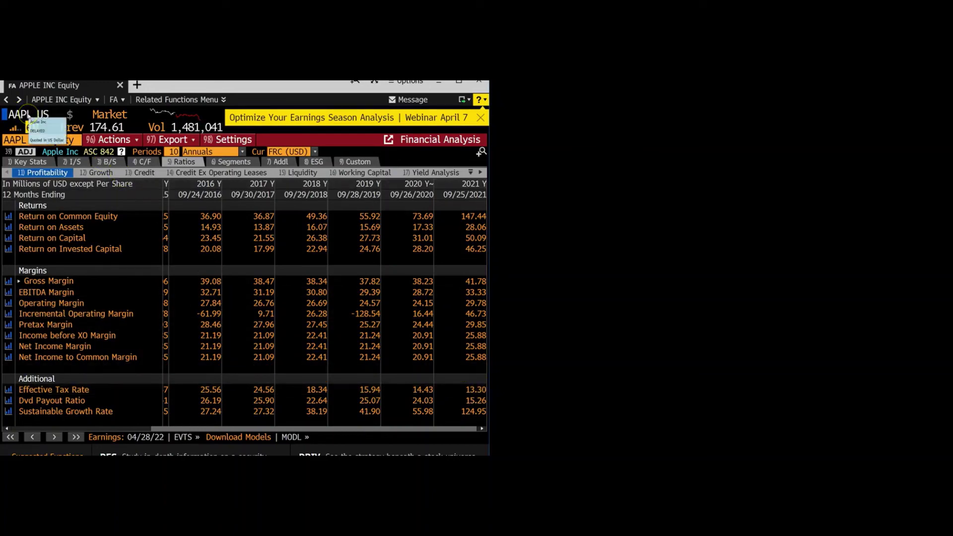
Step: Reopen Apple's WACC page with the WACC command to confirm the 9.3% result
{"action": "type", "text": "WWACC"}
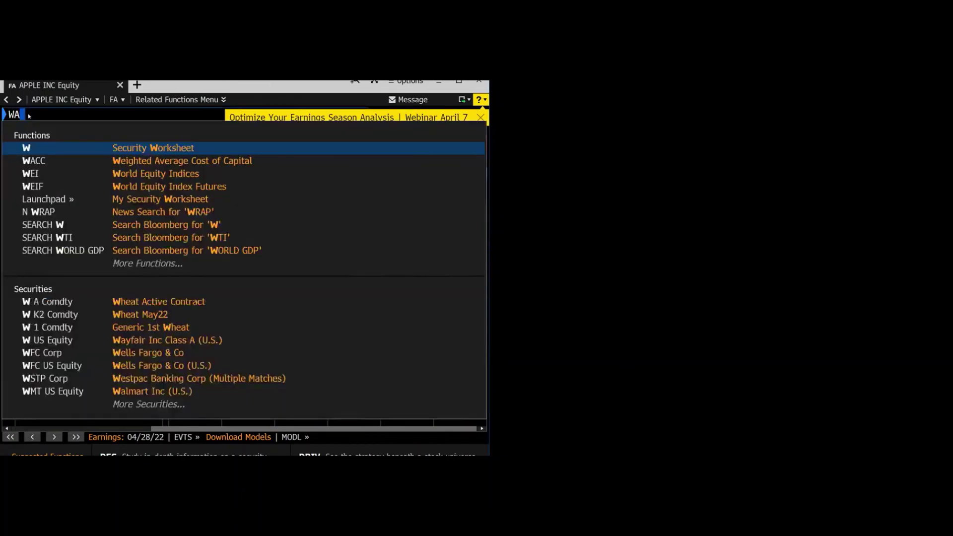
{"action": "key", "text": "Return"}
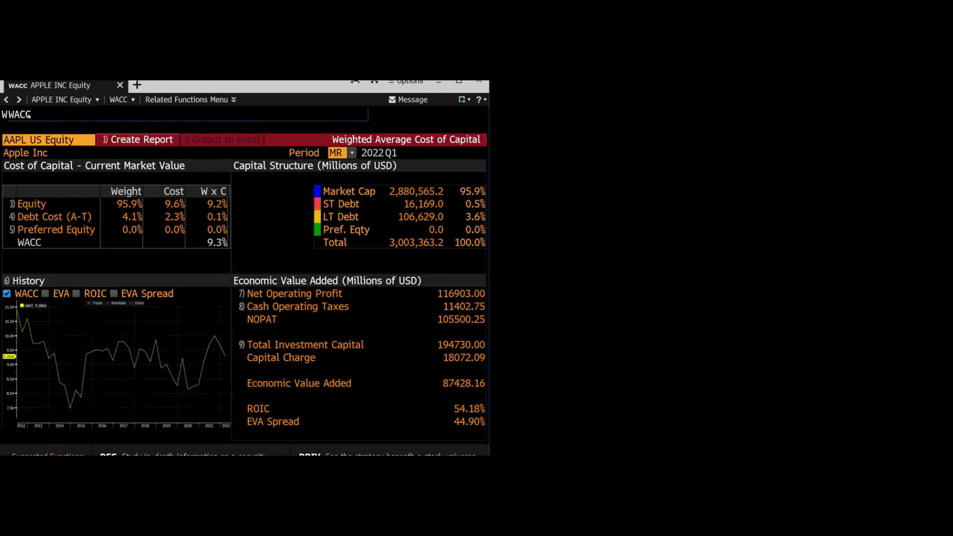